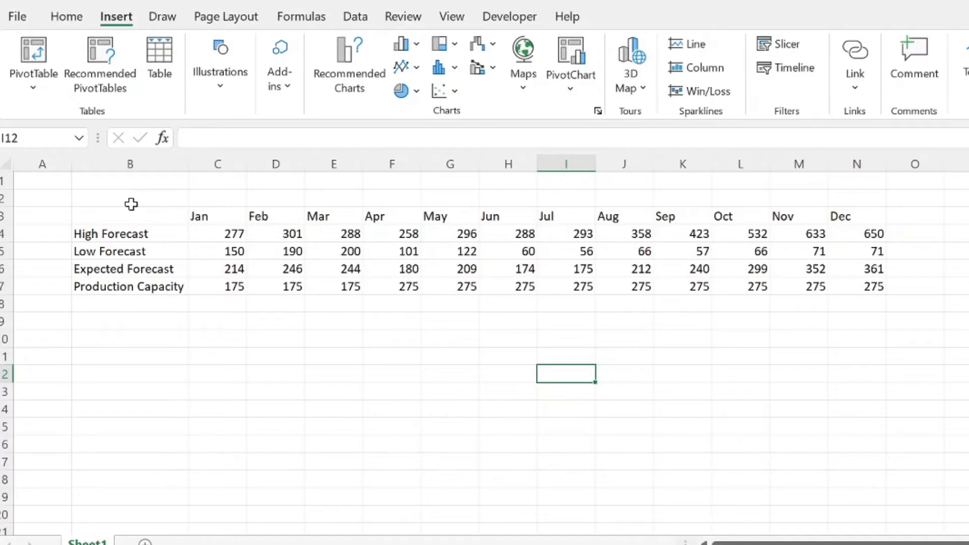
Step: Examine the data table's month headers, high, low and expected forecast rows, and production capacity figures
left_click_drag(156, 210, 864, 288)
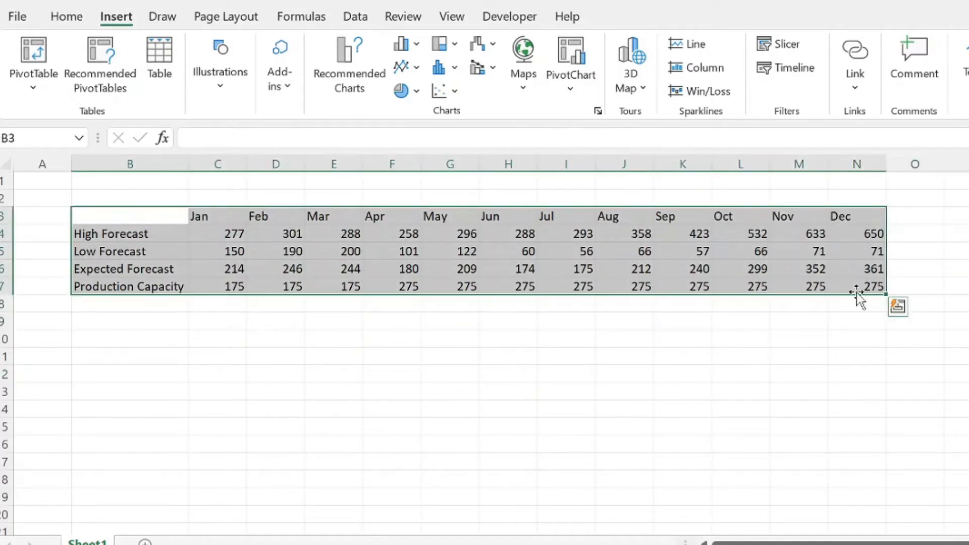
left_click(306, 326)
left_click_drag(208, 218, 914, 215)
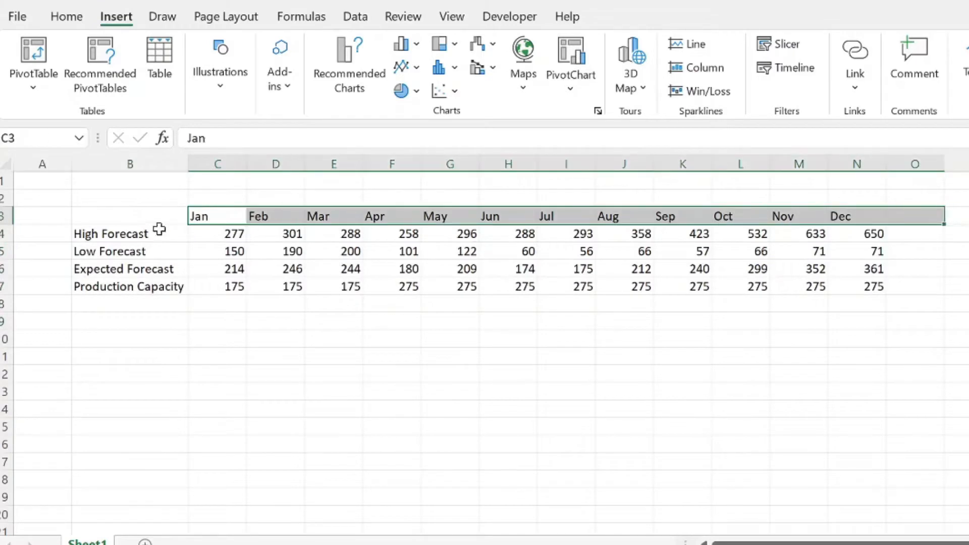
left_click(131, 237)
left_click(133, 253)
left_click(233, 270)
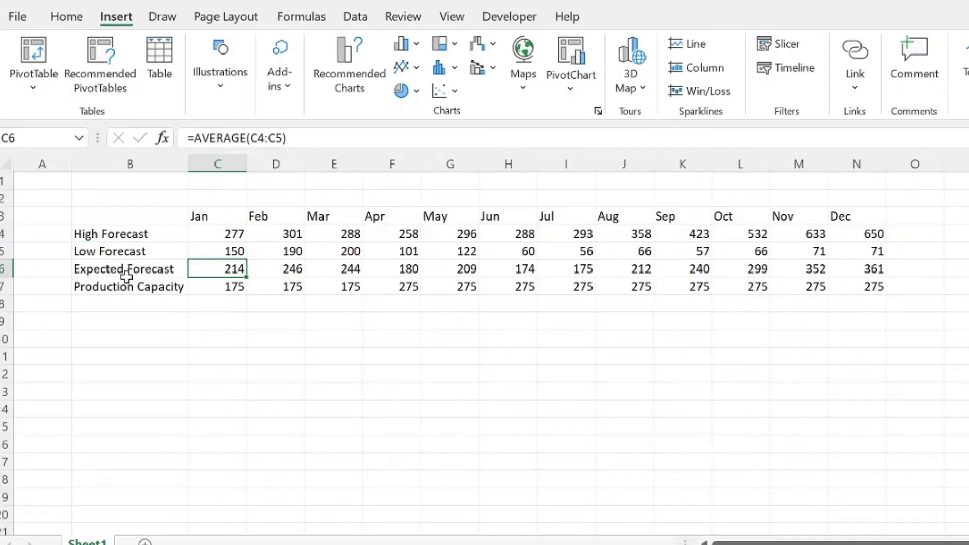
left_click(150, 302)
left_click(149, 286)
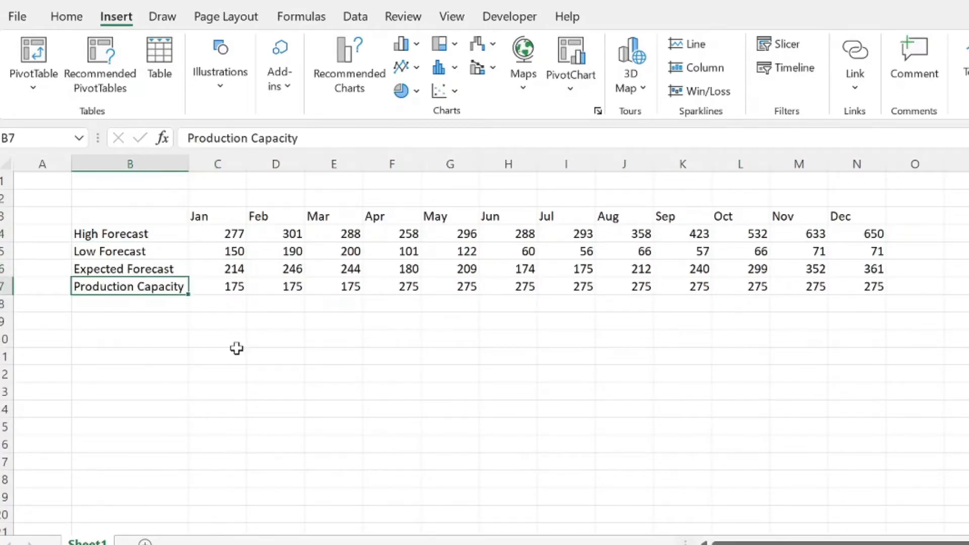
left_click(237, 348)
left_click_drag(221, 286, 858, 287)
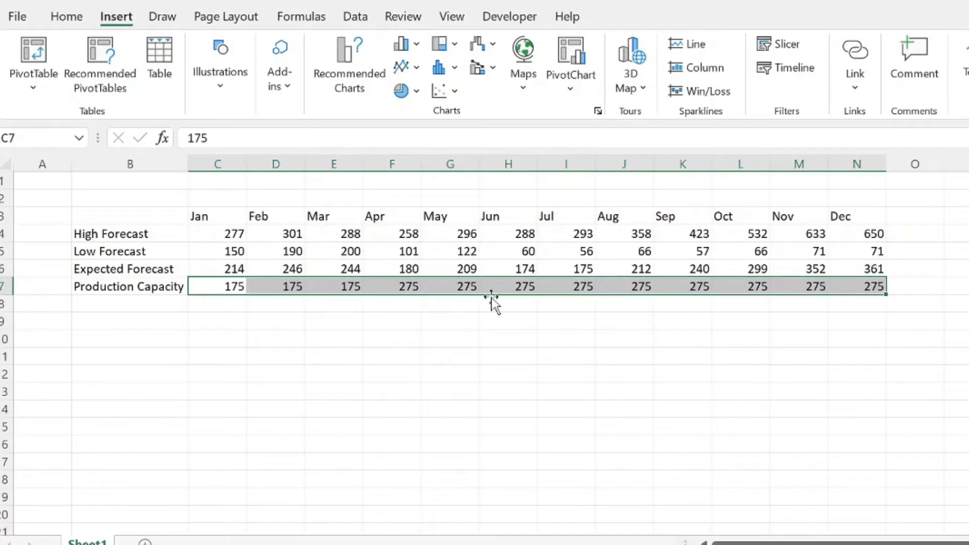
left_click(203, 324)
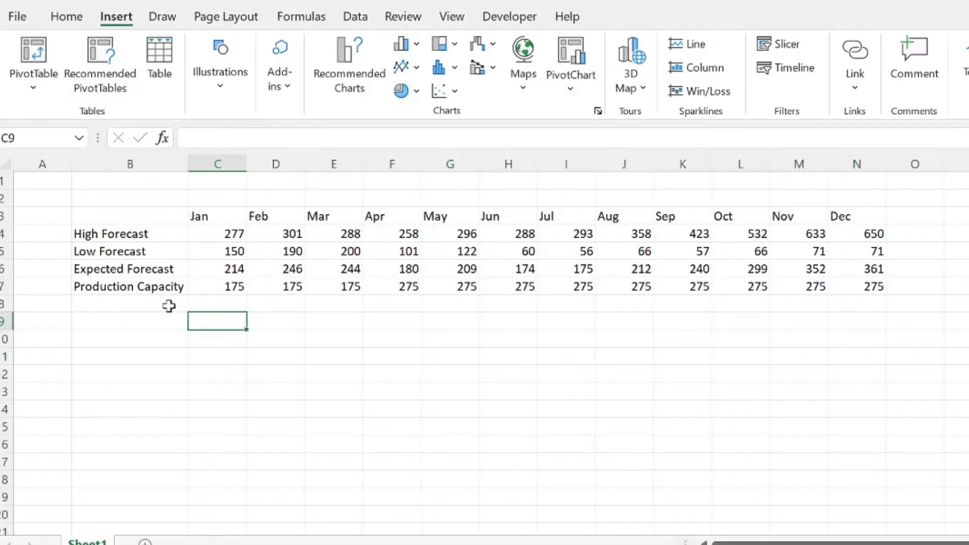
left_click_drag(129, 288, 310, 288)
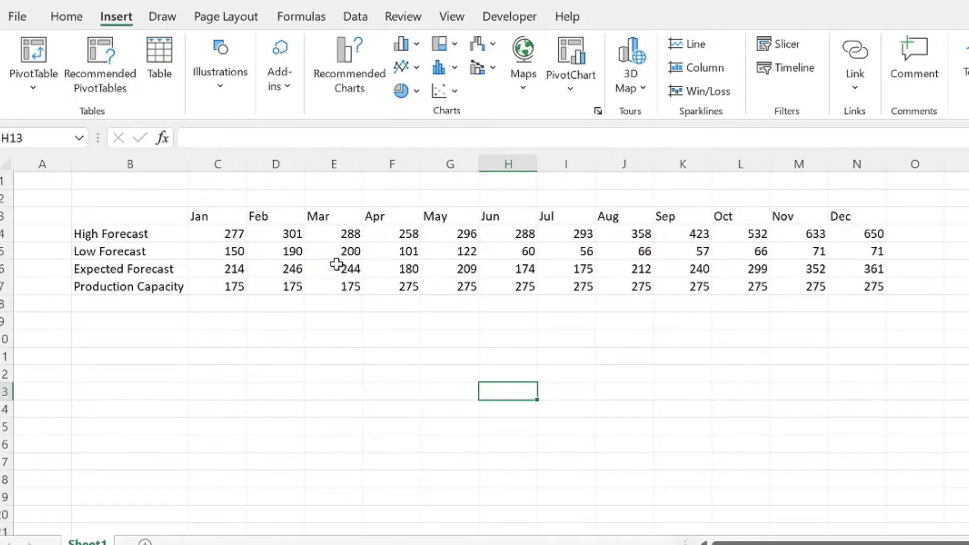
left_click_drag(197, 235, 876, 288)
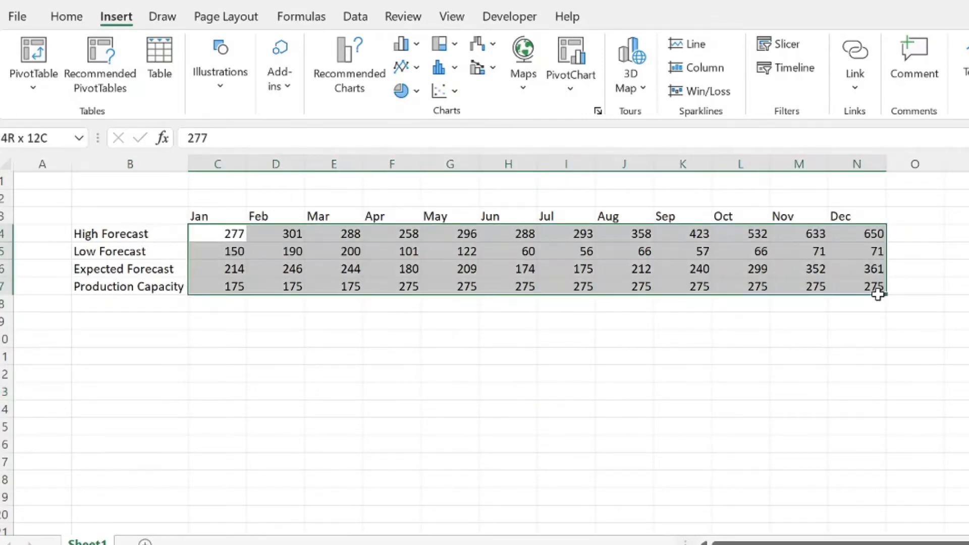
left_click(593, 329)
Step: Insert the recommended Line chart for the range B3:N7 and move it slightly up and to the left
left_click_drag(182, 217, 858, 283)
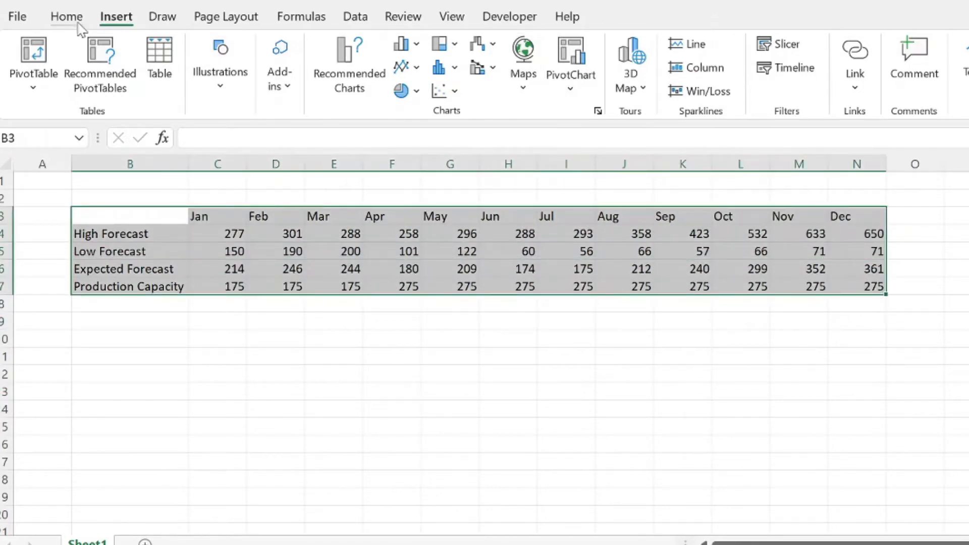
left_click(346, 78)
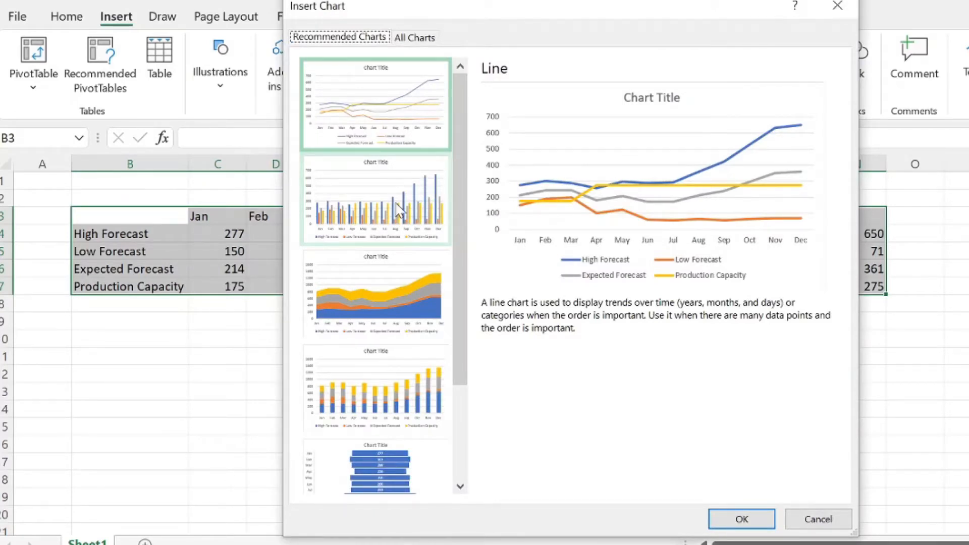
left_click(399, 210)
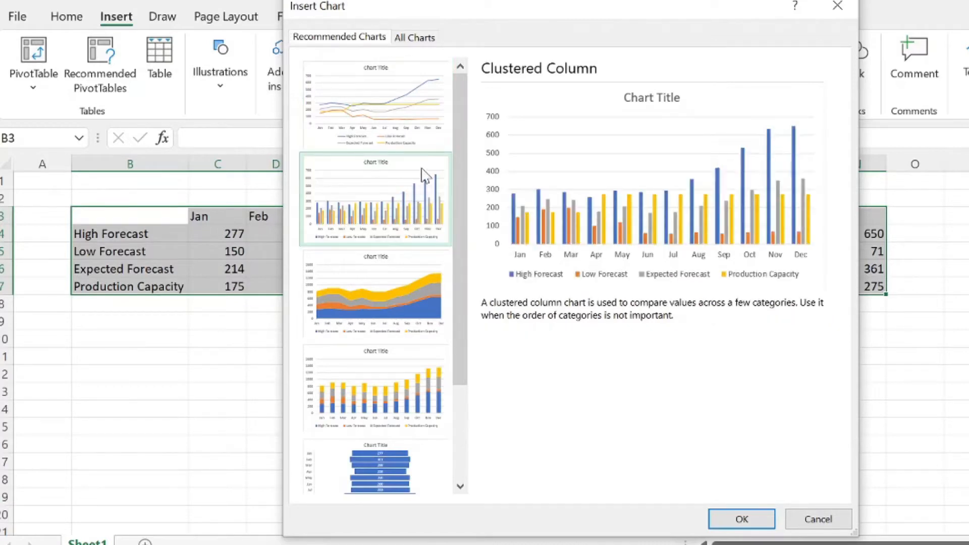
left_click(395, 101)
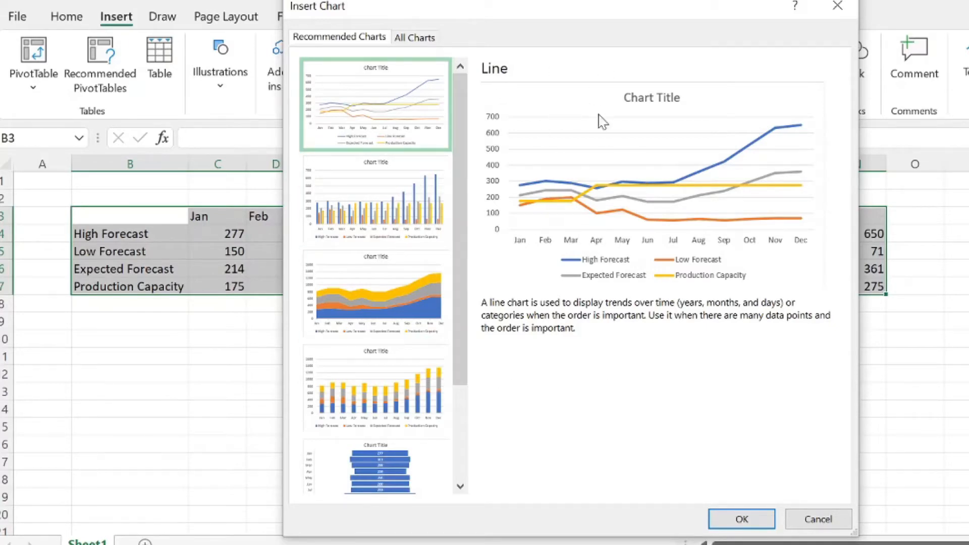
left_click(766, 523)
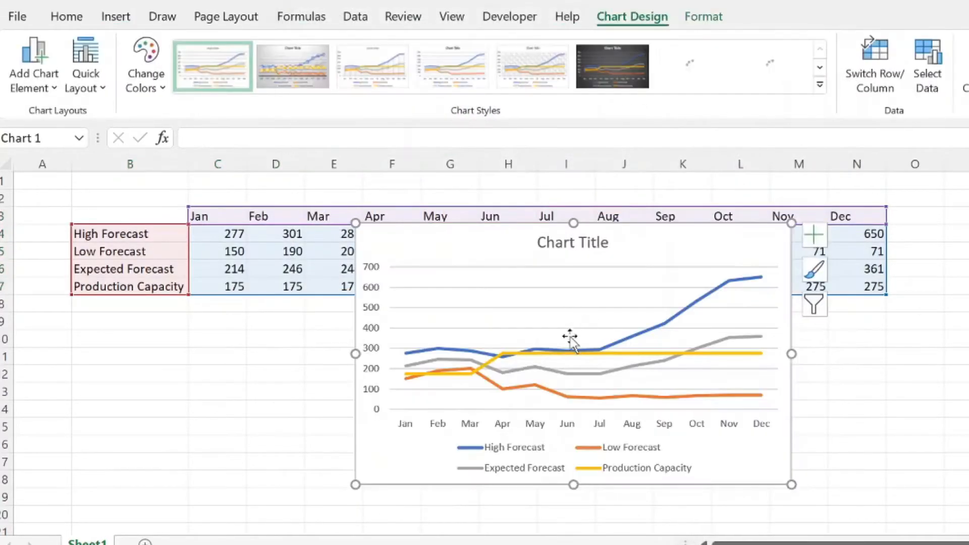
left_click_drag(668, 248, 622, 221)
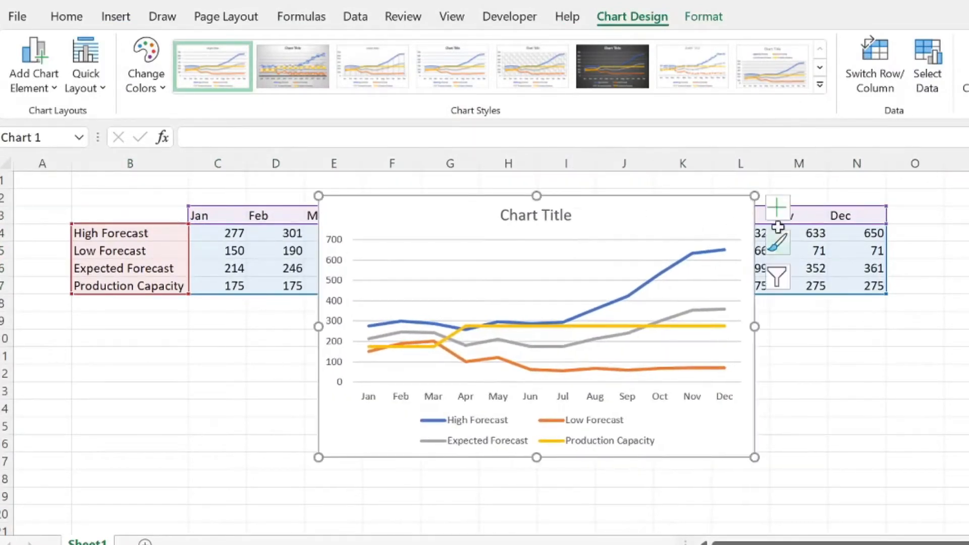
Step: Change the chart title to "SALES VS PRODUCTION"
left_click(776, 213)
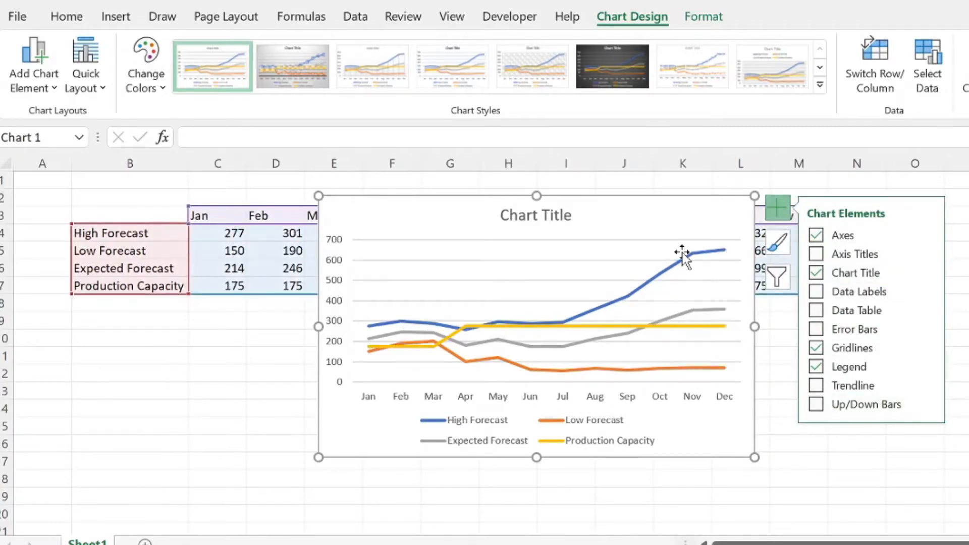
double_click(533, 218)
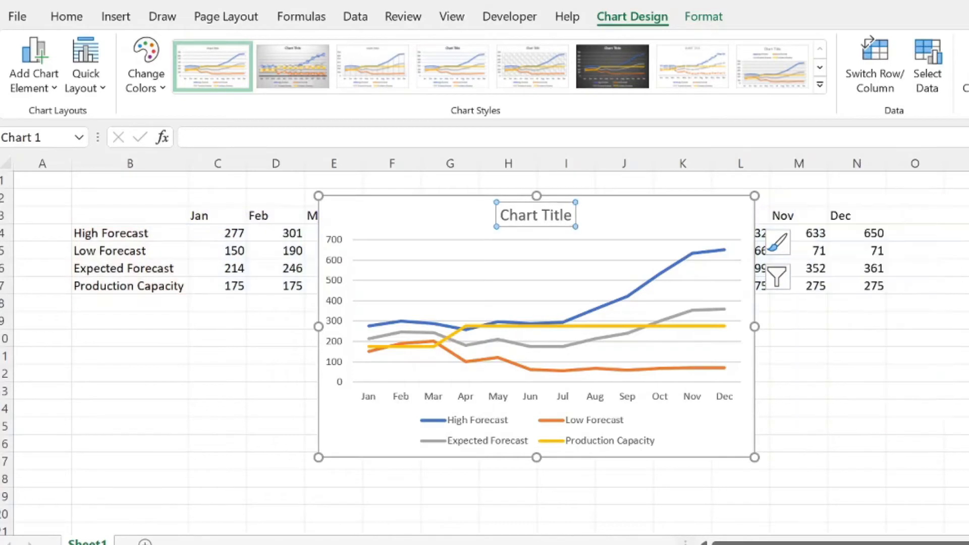
double_click(526, 216)
triple_click(552, 217)
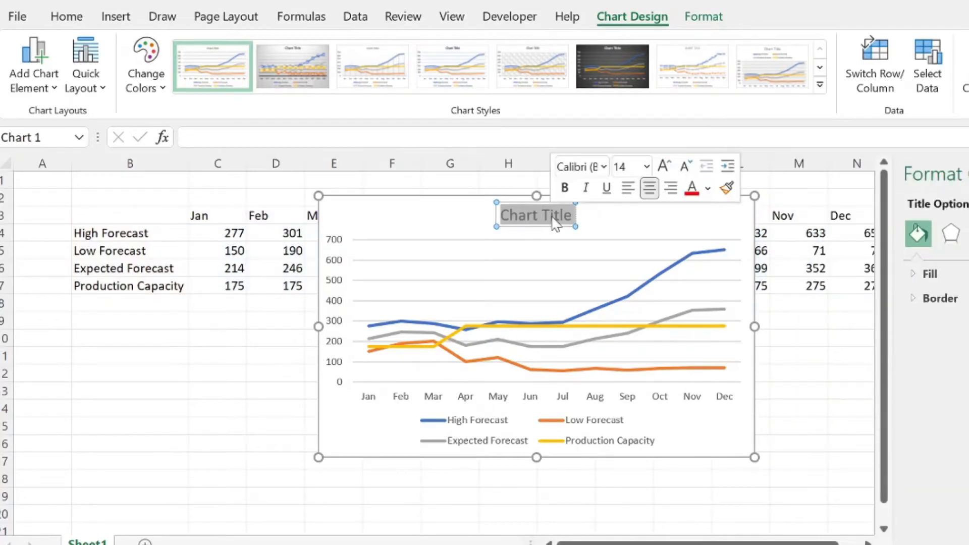
type("SAL")
key("BackSpace")
key("BackSpace")
type("ALES VS PRODUCTION")
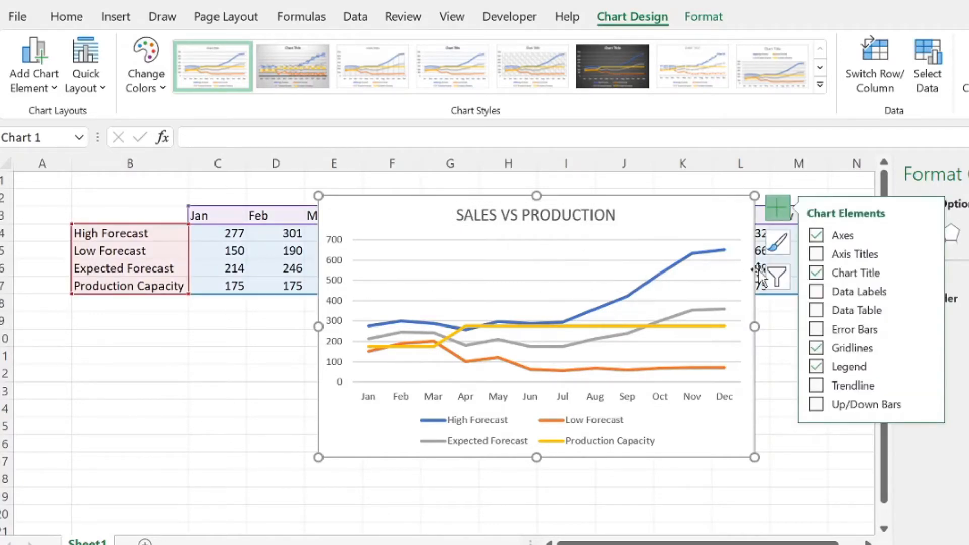
Step: Add axis titles to the chart and name the horizontal axis "MONTH"
left_click(816, 255)
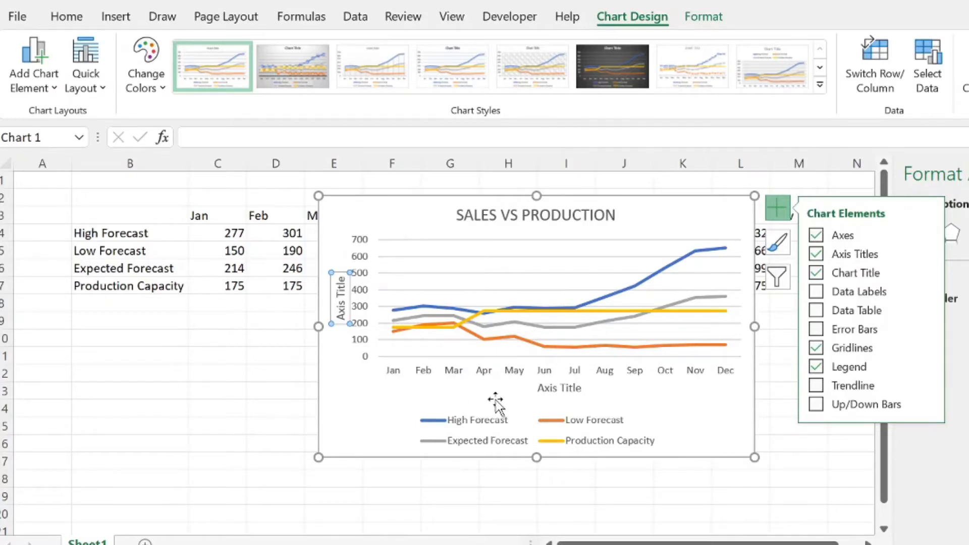
left_click(558, 388)
left_click(552, 388)
double_click(554, 390)
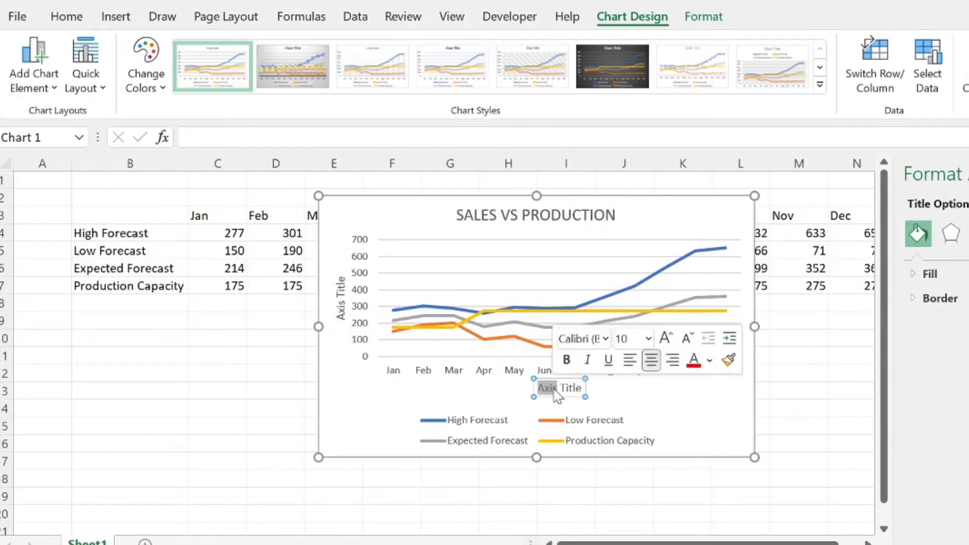
triple_click(555, 390)
type("MONTH")
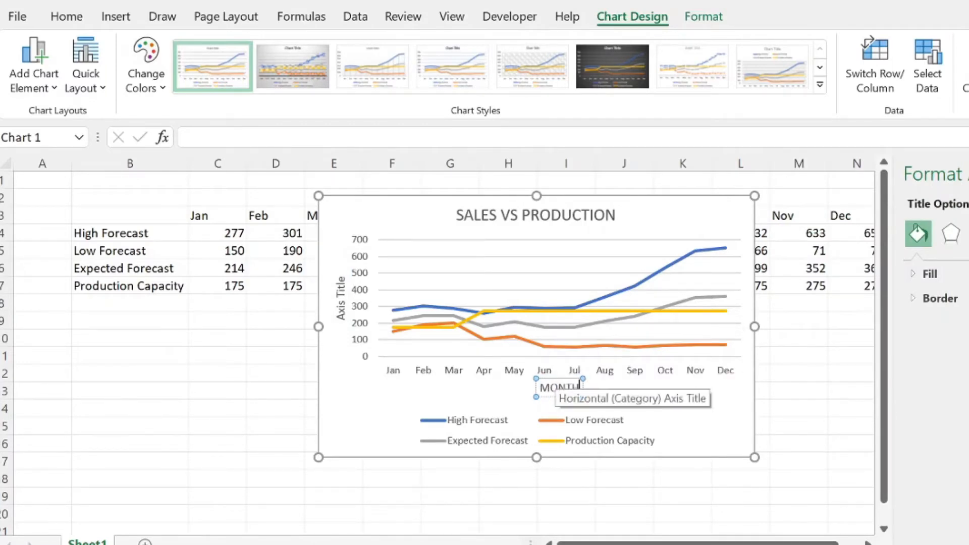
double_click(556, 388)
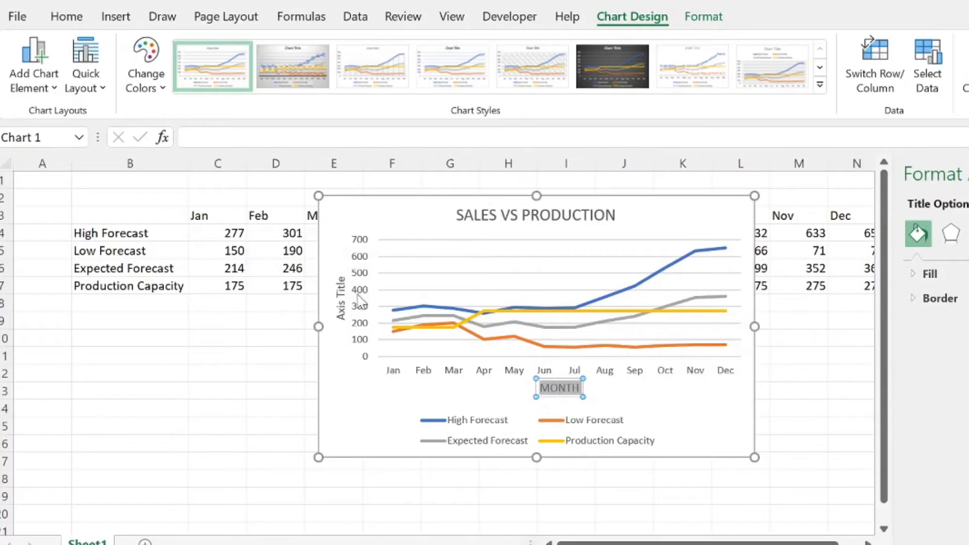
Step: Name the chart's vertical axis "PRODUCTS"
left_click(340, 292)
triple_click(340, 289)
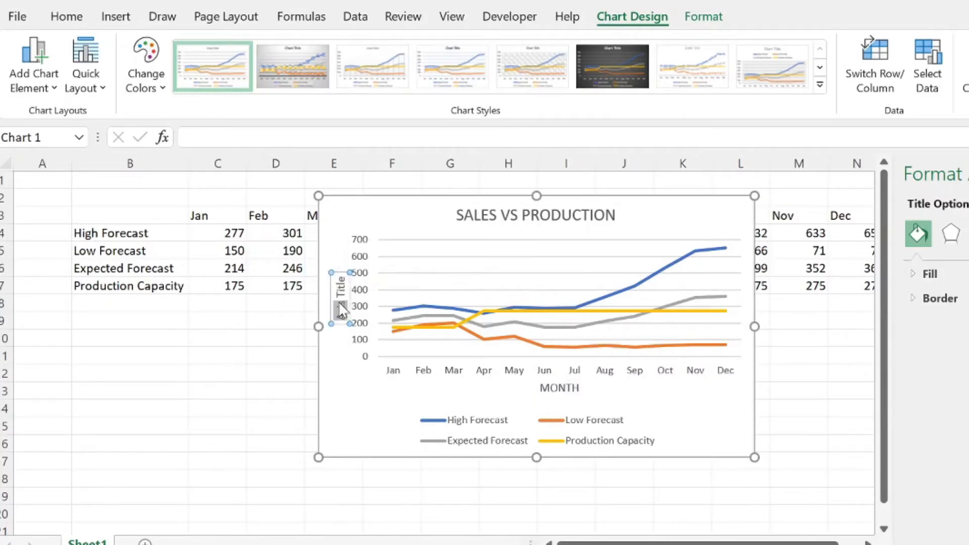
key("Delete")
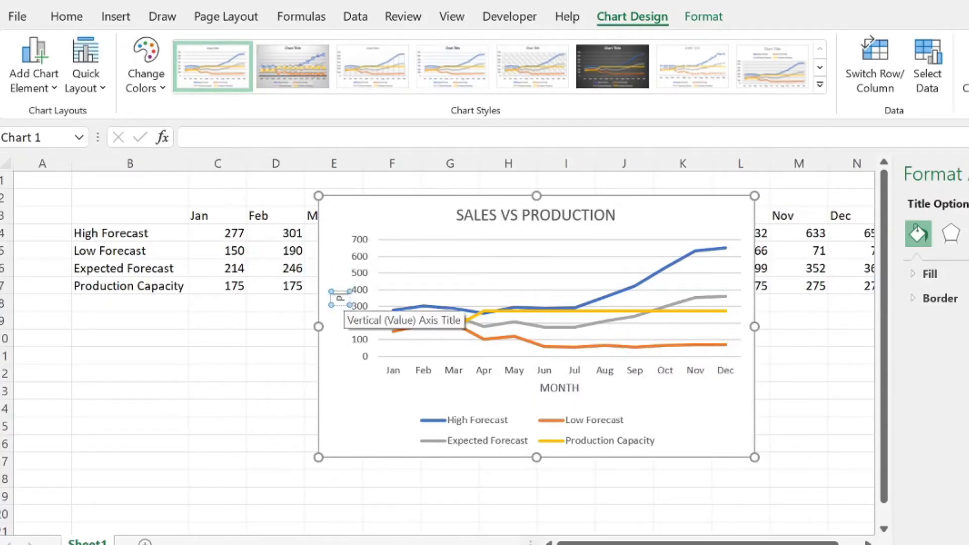
type("PRO")
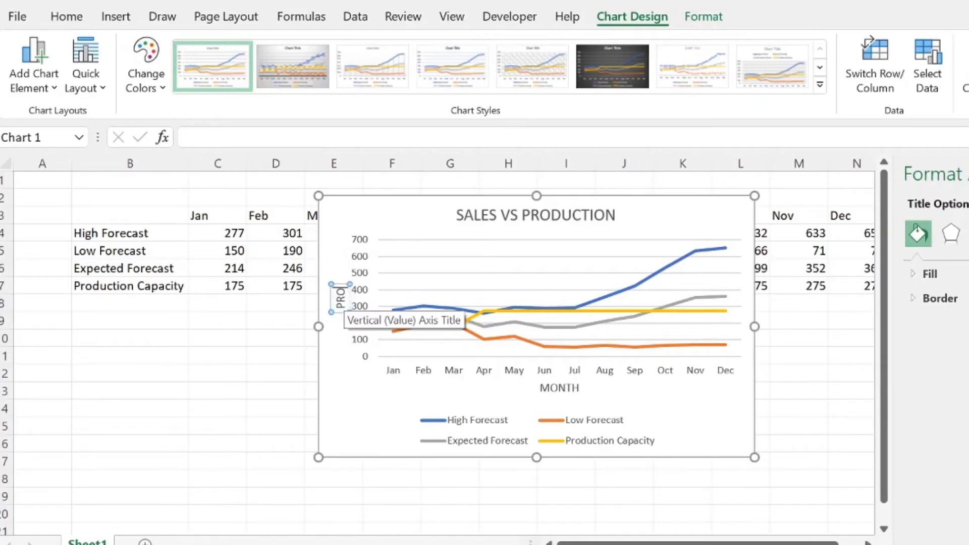
type("DUCTS")
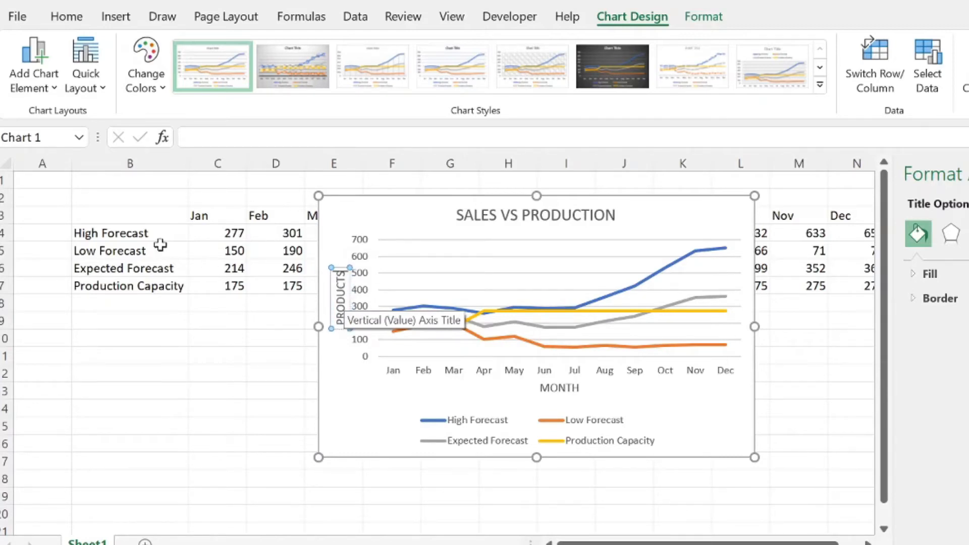
left_click(366, 392)
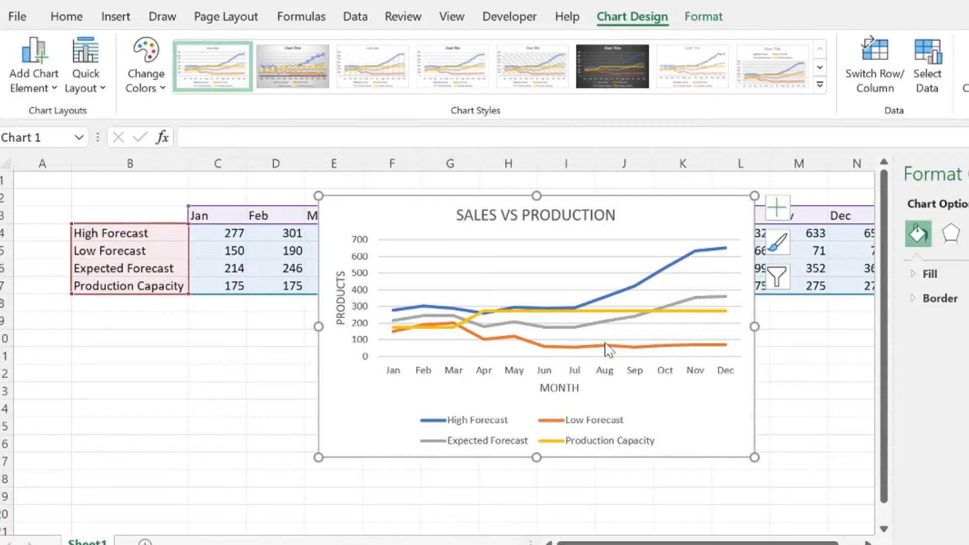
Step: Try showing data labels and hiding the gridlines on the chart, restoring the original setting each time
mouse_move(607, 348)
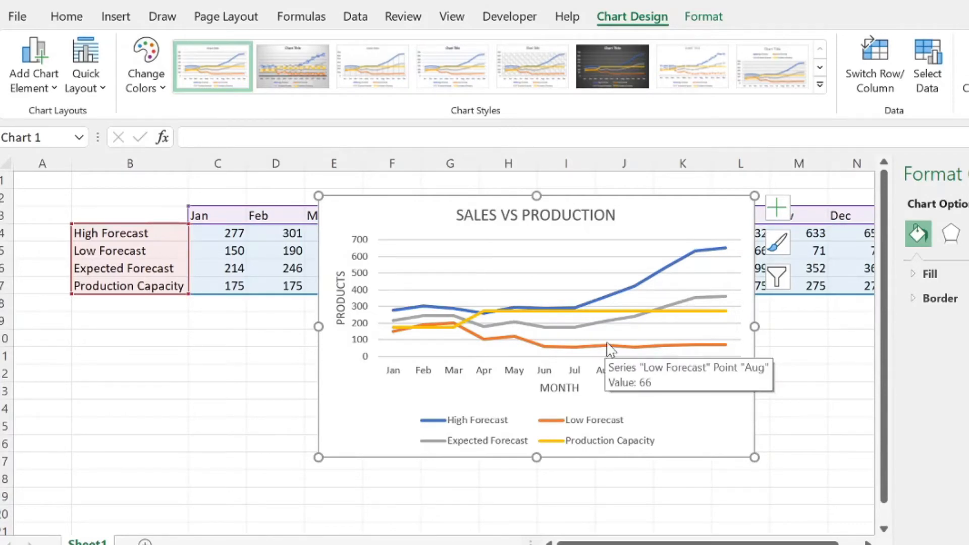
left_click(778, 211)
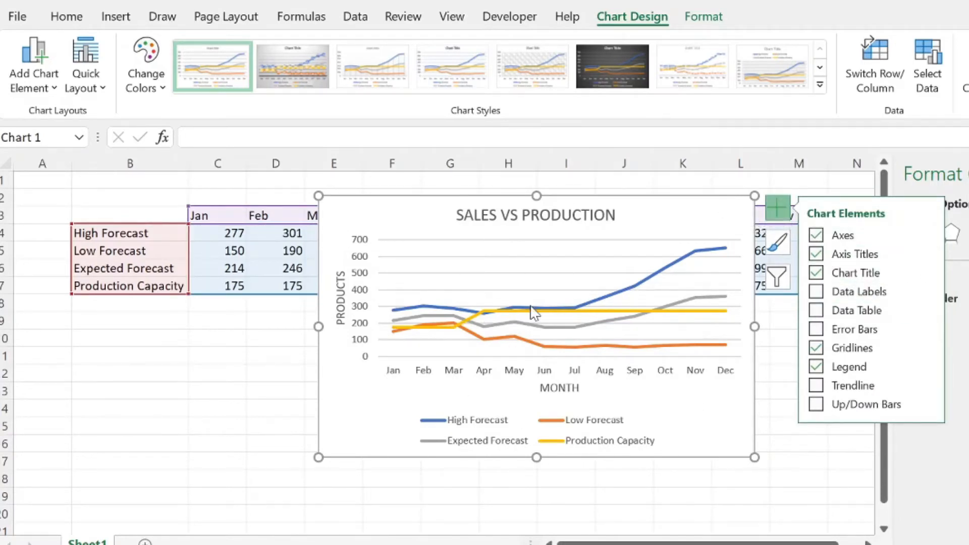
left_click(817, 293)
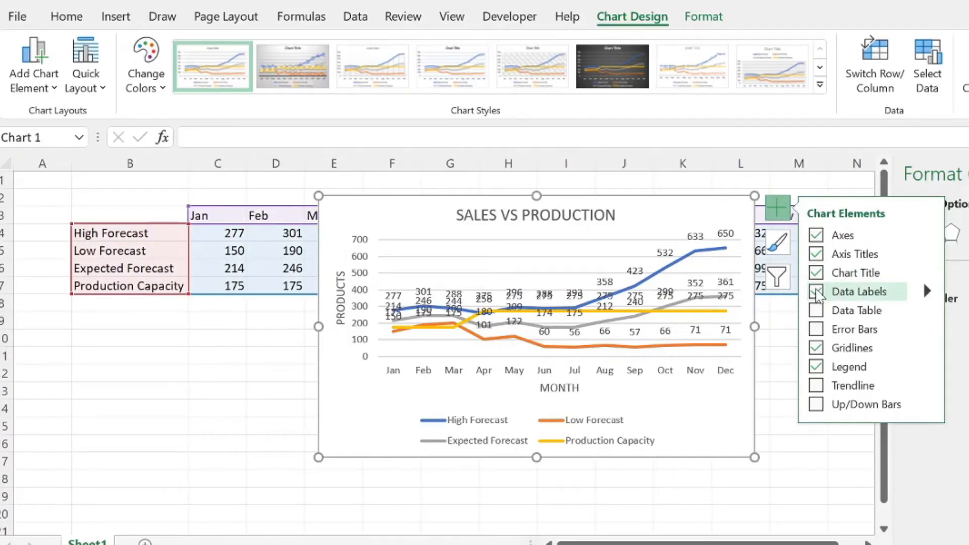
left_click(817, 293)
left_click(817, 350)
left_click(815, 349)
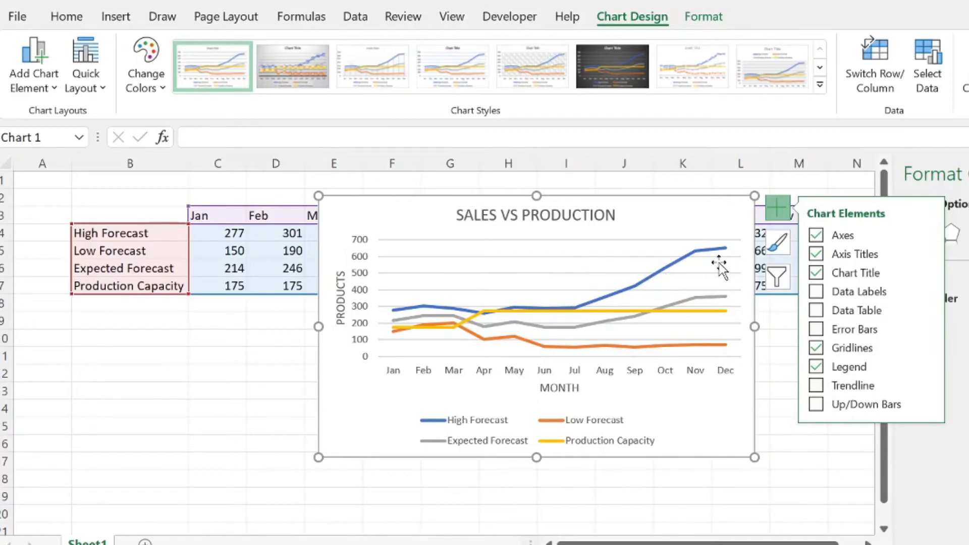
left_click(816, 386)
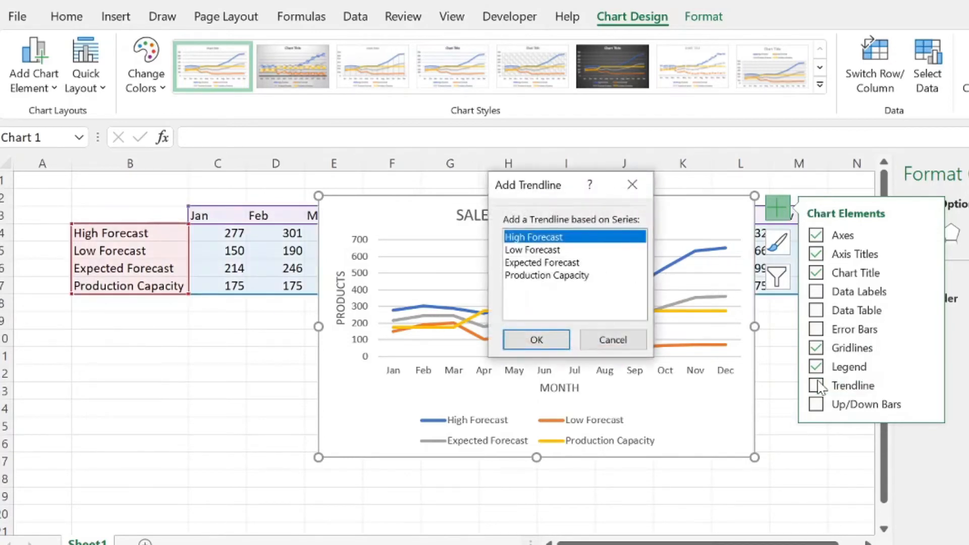
left_click(613, 339)
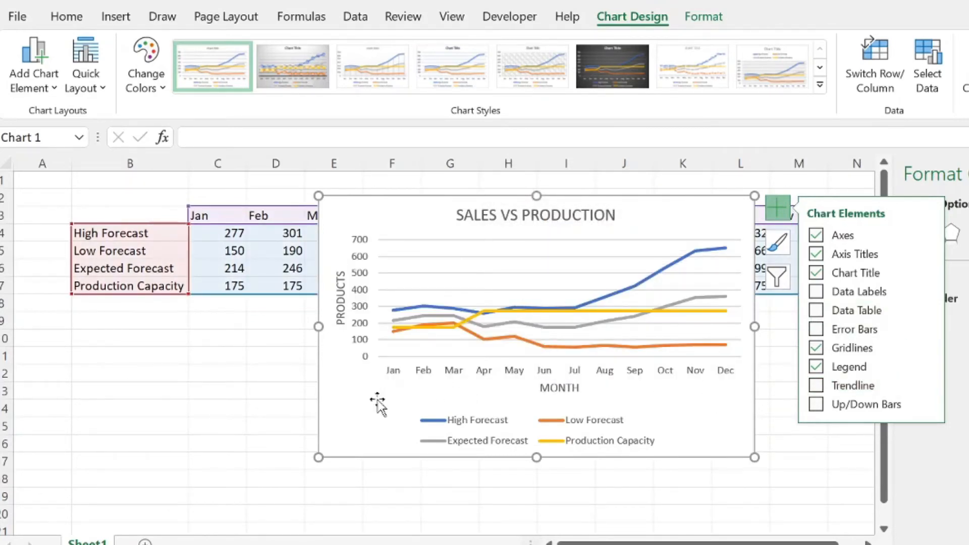
left_click(260, 380)
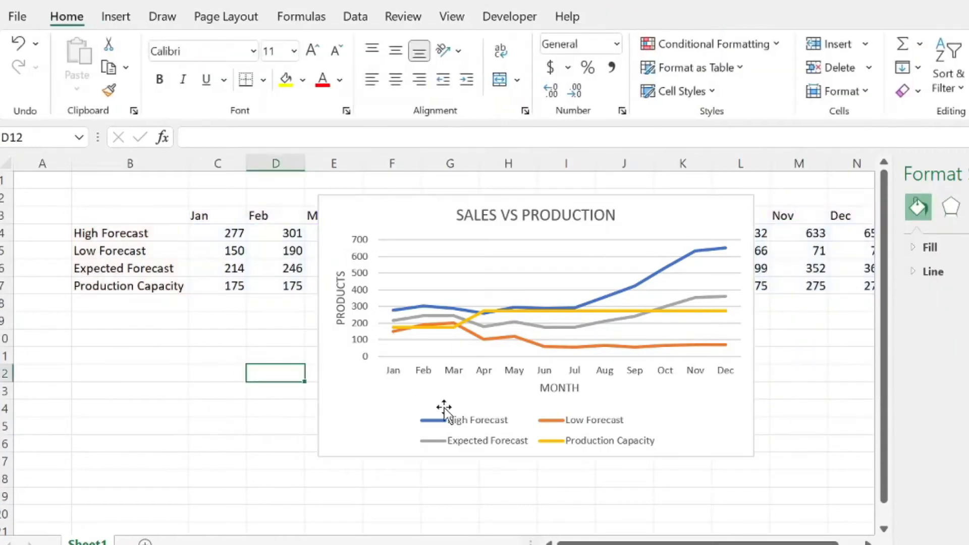
left_click(443, 407)
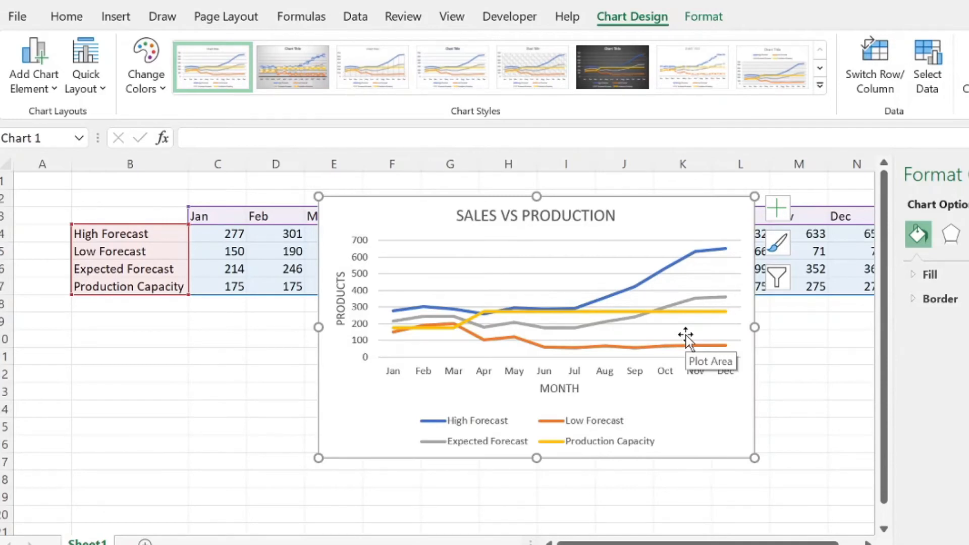
Step: Filter the High Forecast and Low Forecast series out of the chart, keeping Expected Forecast and Production Capacity
left_click(780, 278)
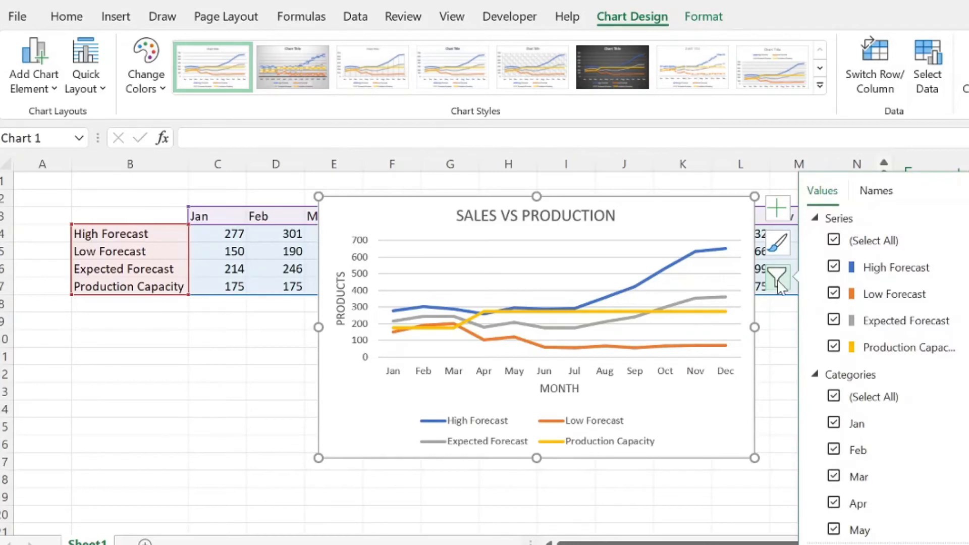
left_click(834, 267)
left_click(834, 294)
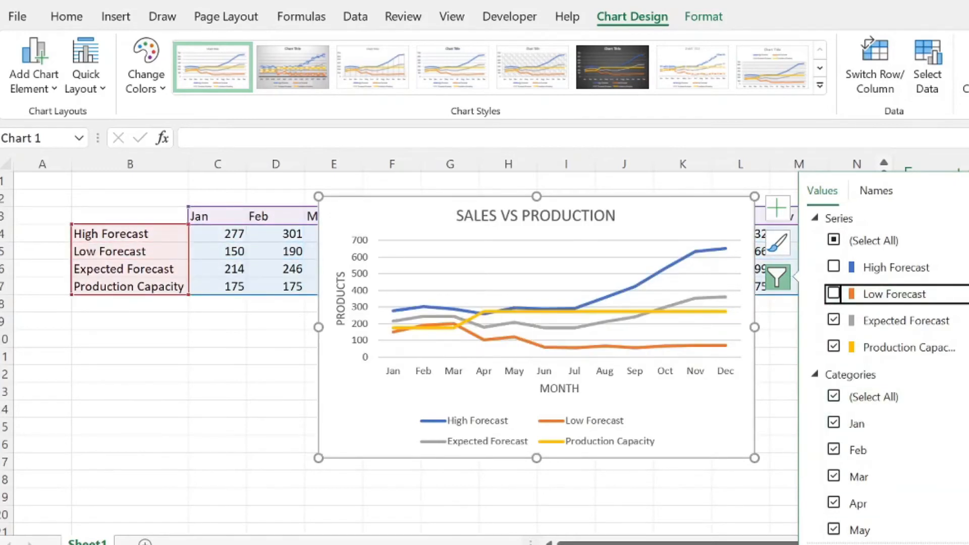
left_click(832, 544)
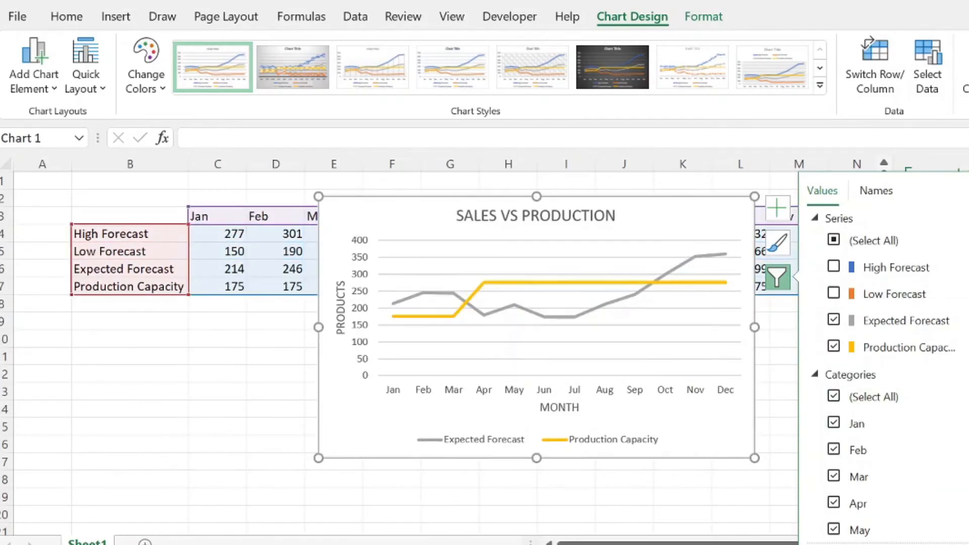
left_click(775, 377)
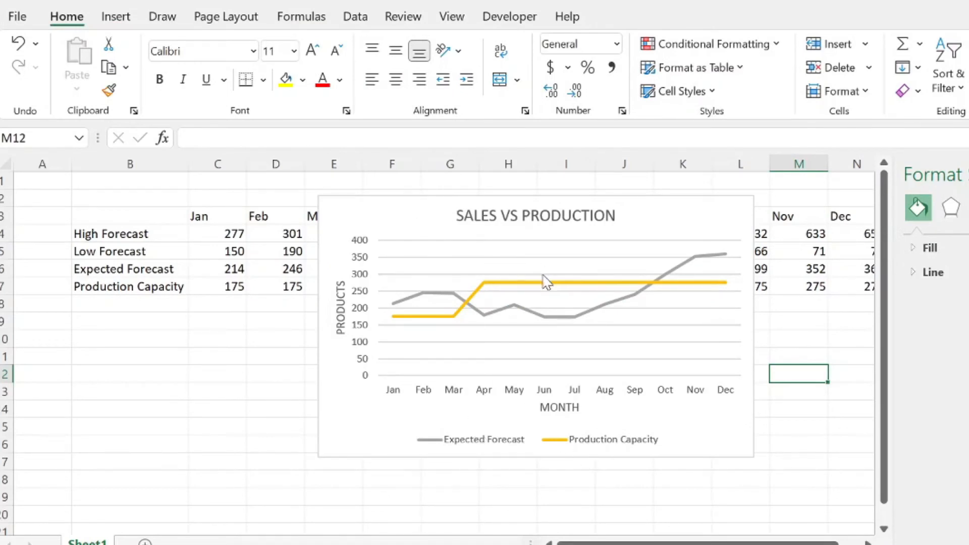
Step: Apply the chart style with the dark background to the SALES VS PRODUCTION chart
left_click(651, 236)
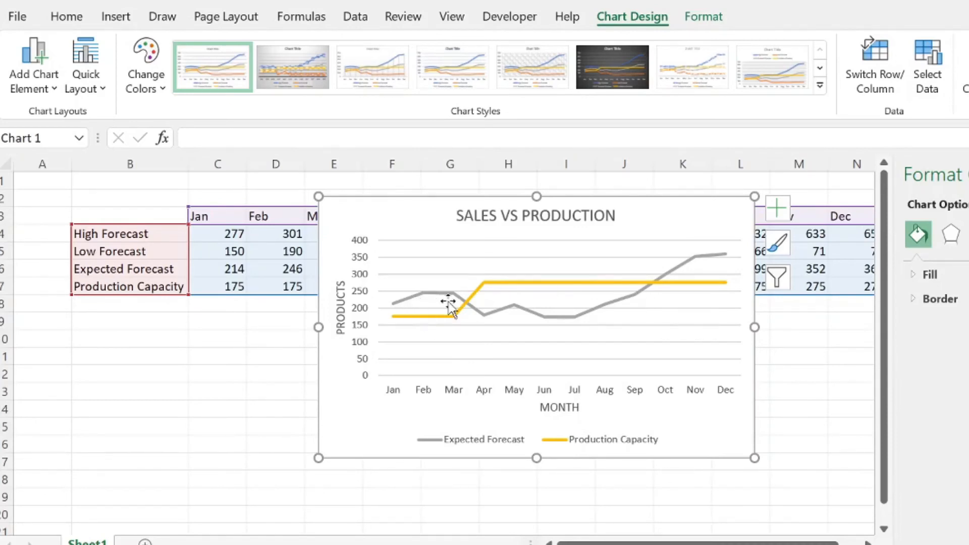
mouse_move(631, 301)
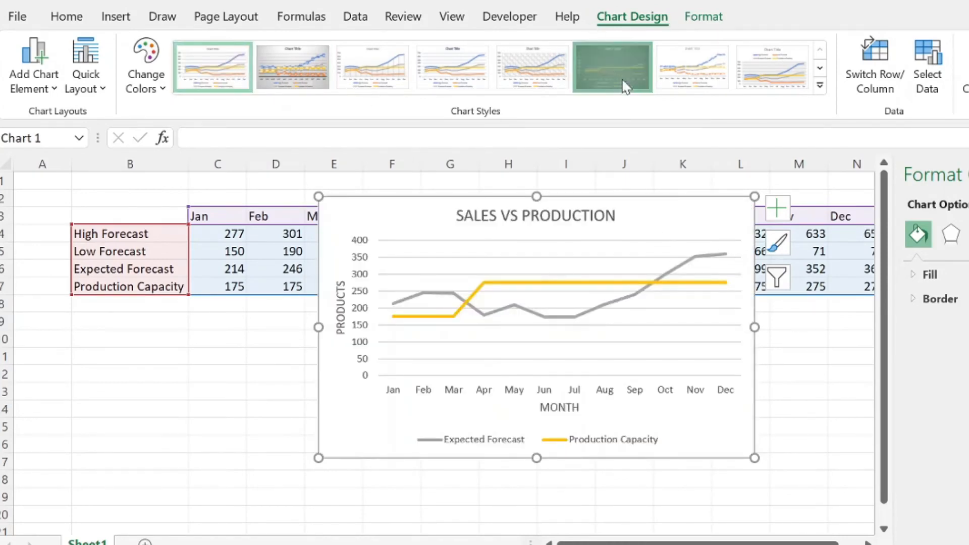
left_click(613, 67)
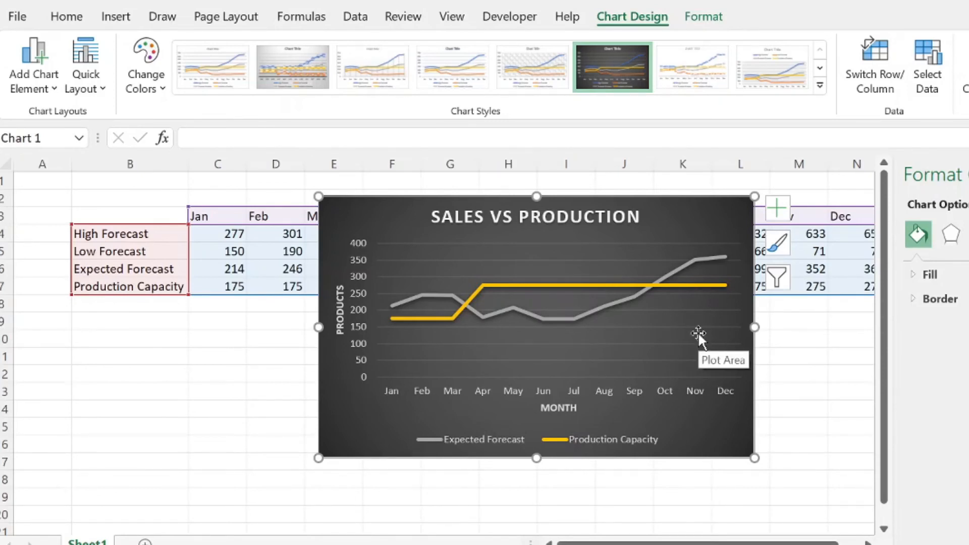
Step: Try a gradient fill and no fill on the chart area, and return it to the automatic fill
left_click(943, 276)
left_click(784, 387)
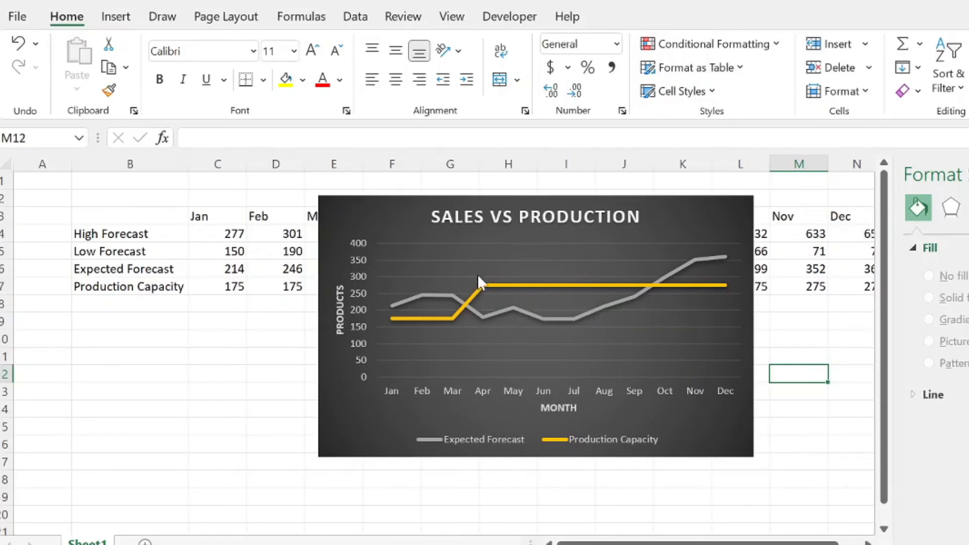
mouse_move(638, 292)
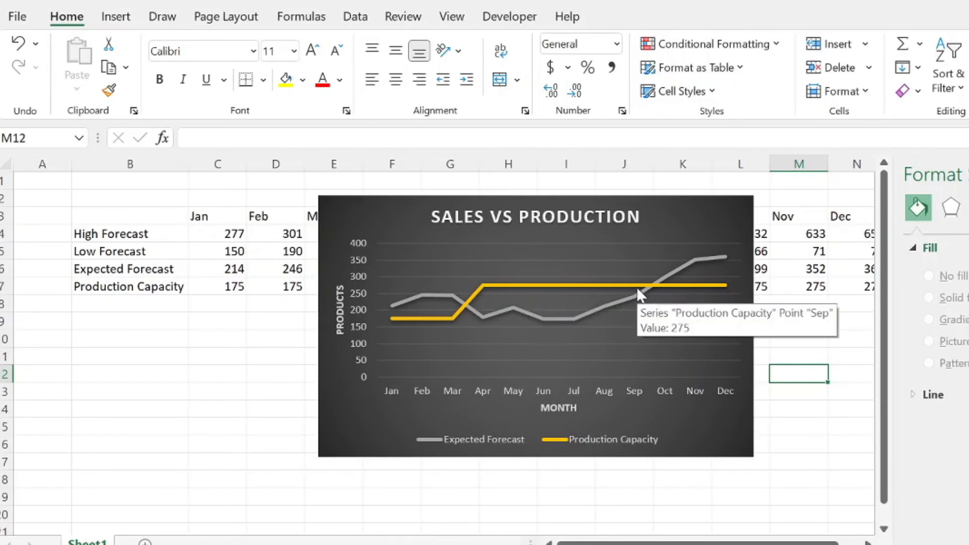
left_click(637, 290)
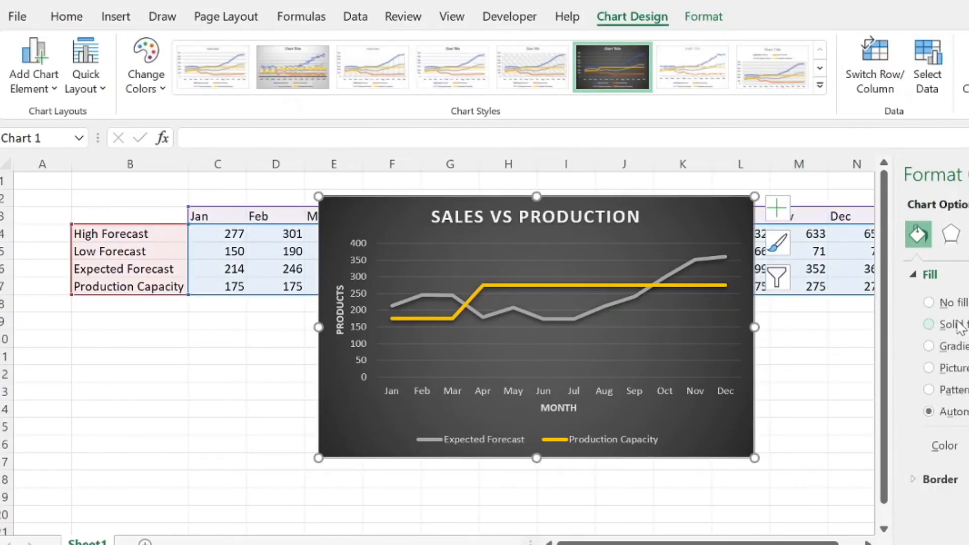
left_click(936, 348)
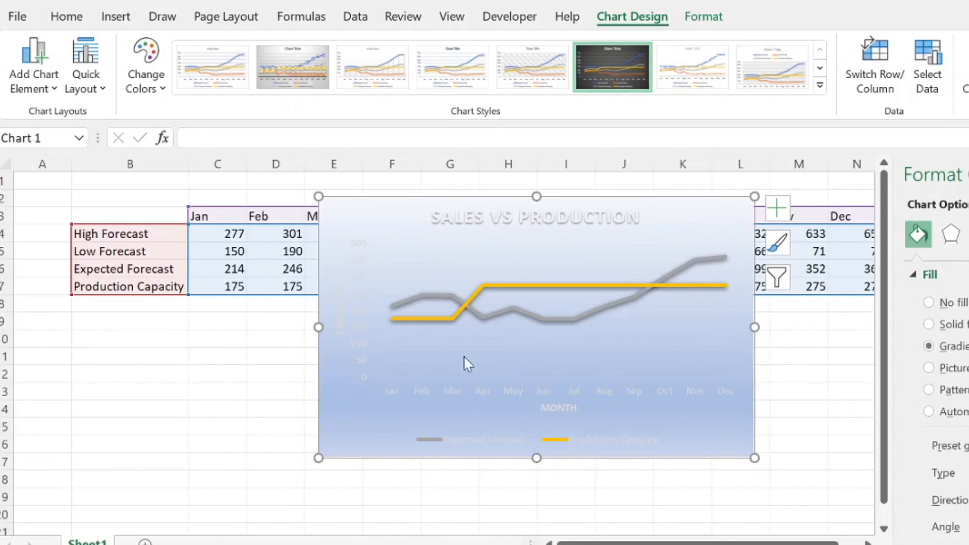
left_click(929, 303)
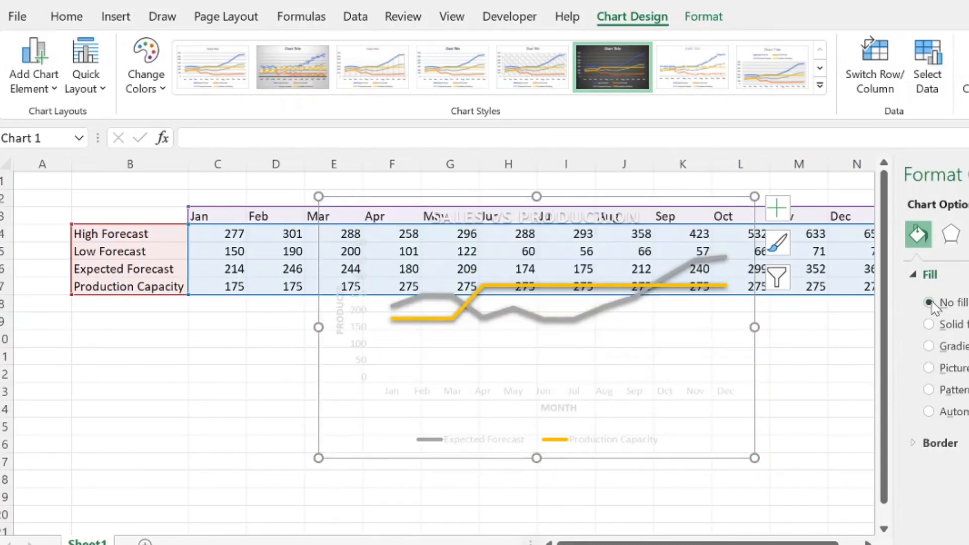
left_click(929, 411)
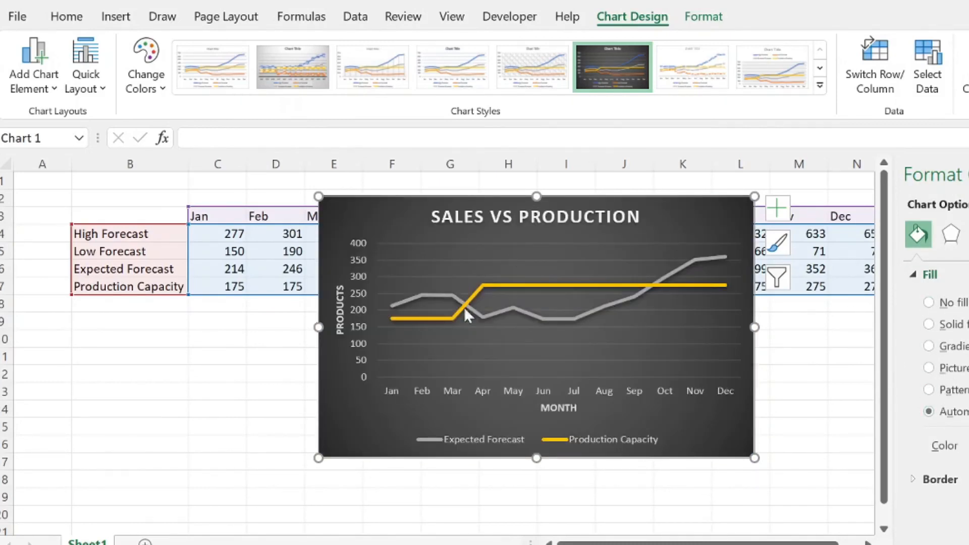